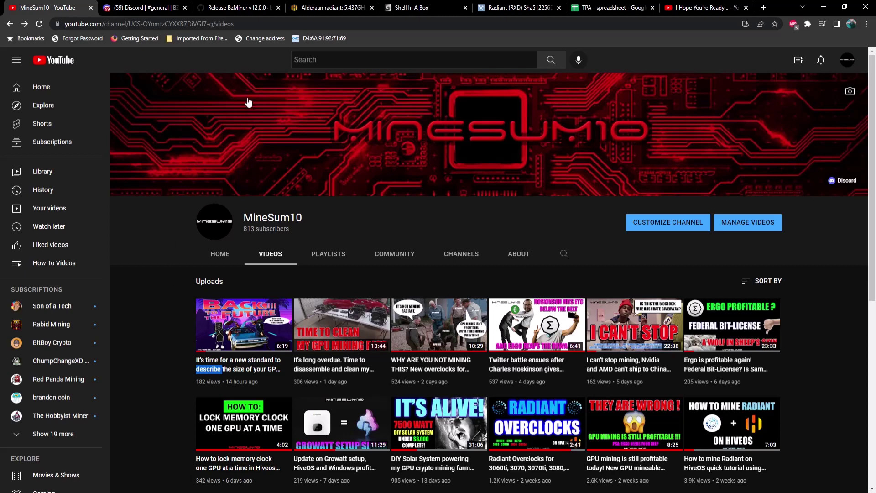
# View the BzMiner v12.0.0 release notes listing Radiant at a 1.0% dev fee.
pyautogui.click(237, 9)
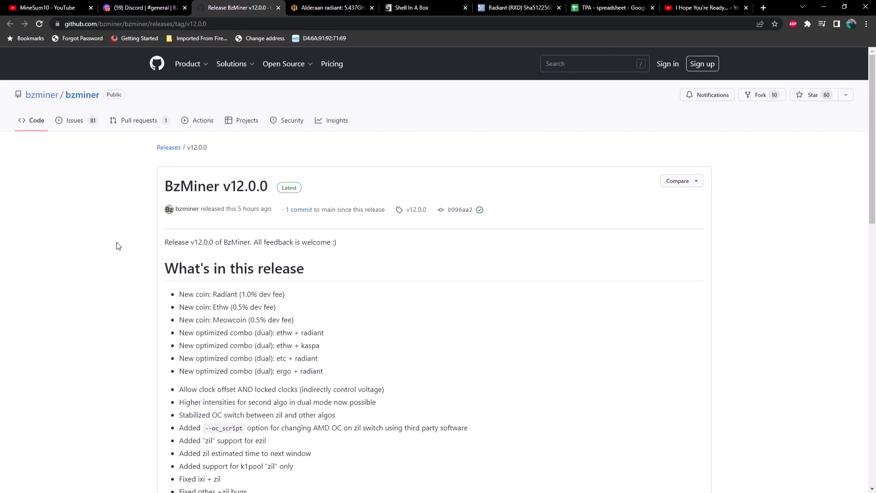
# Go to BZMiner's Discord #general and scroll up to the manual bzminer v12.0.0 update command.
pyautogui.click(146, 12)
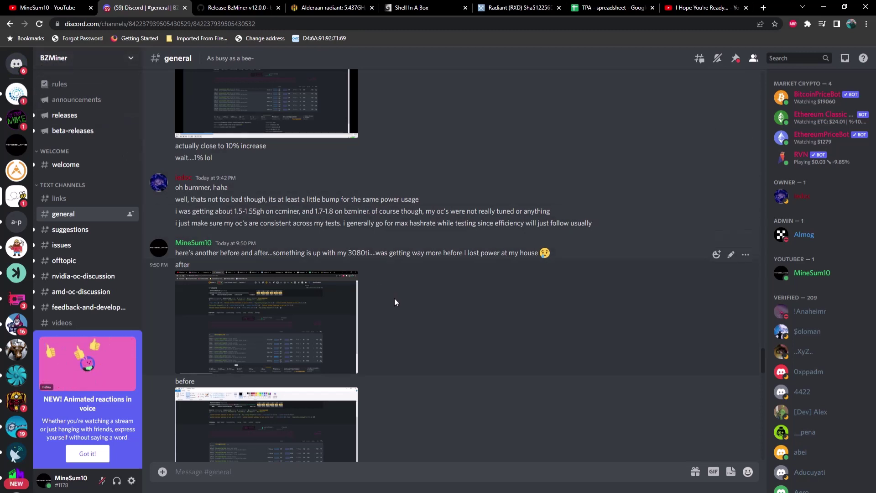
pyautogui.scroll(5, 394, 299)
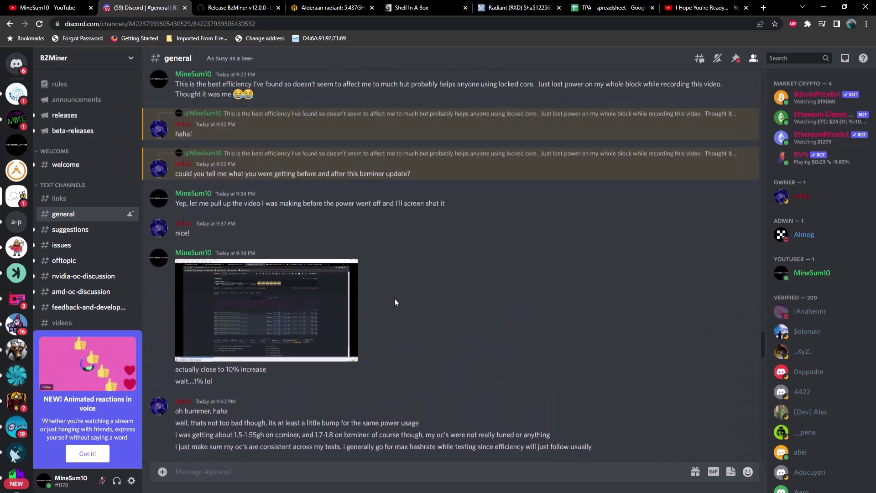
pyautogui.scroll(10, 394, 297)
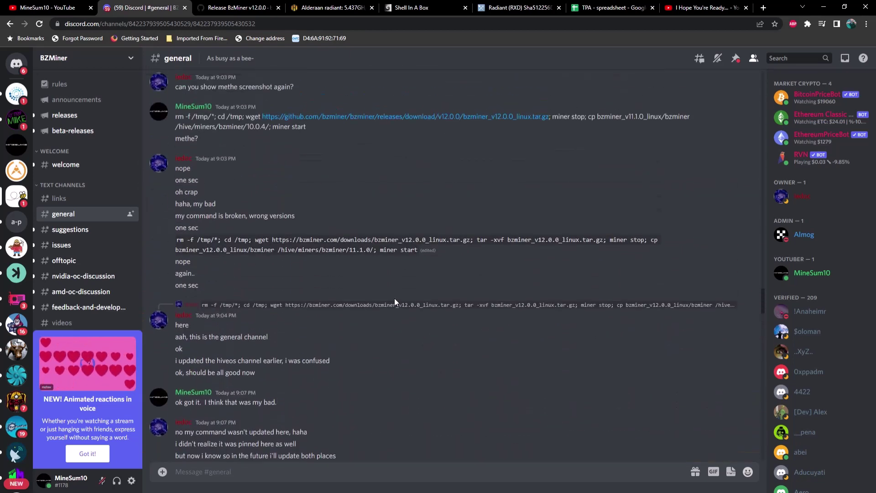
pyautogui.scroll(2, 395, 297)
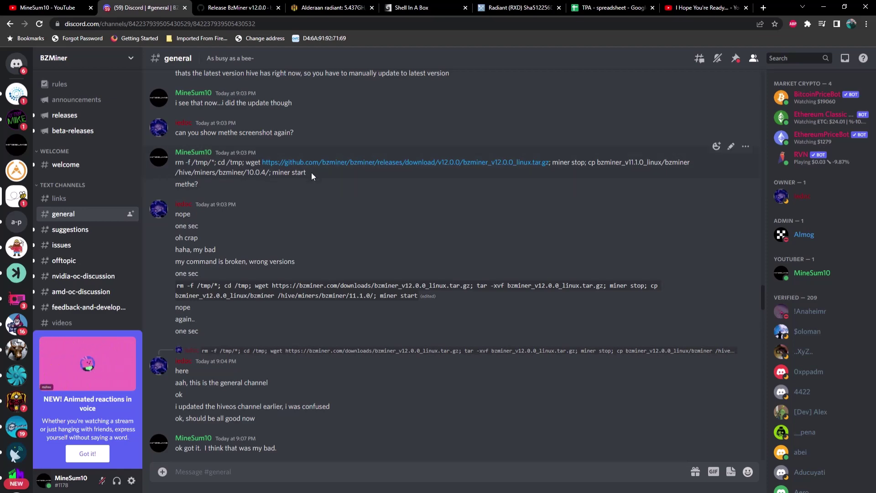
# In Hive OS, go back to the farms overview and open the Sum10clever farm's workers.
pyautogui.click(335, 8)
pyautogui.click(185, 57)
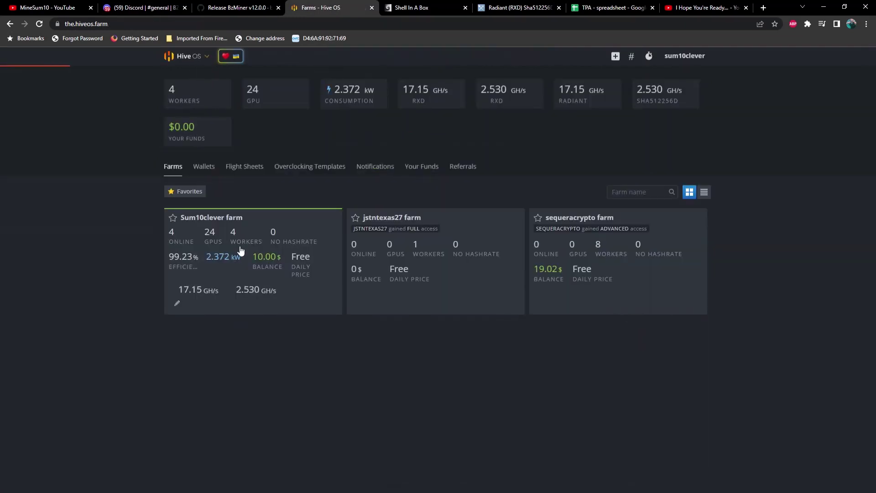
pyautogui.click(234, 226)
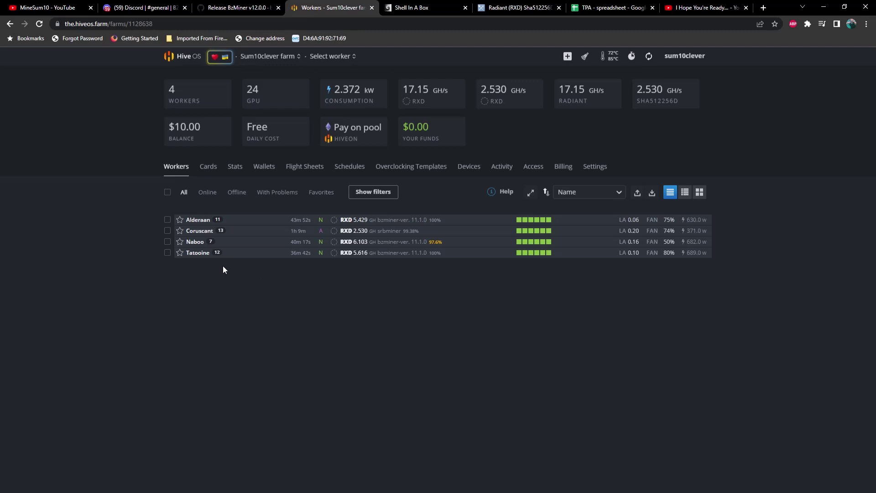
pyautogui.click(197, 219)
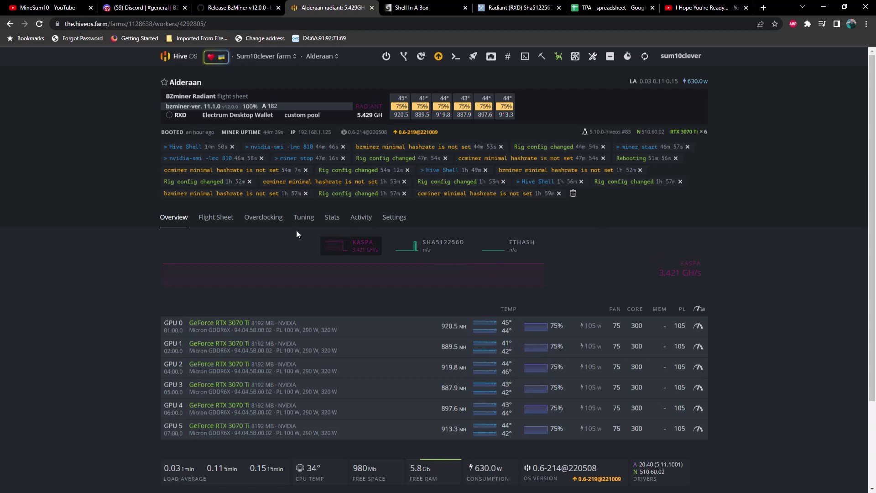
pyautogui.click(404, 10)
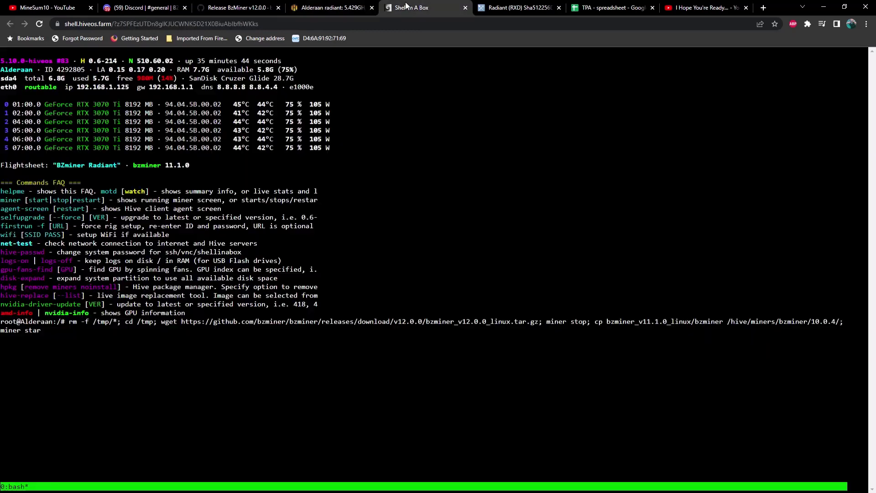
pyautogui.click(326, 9)
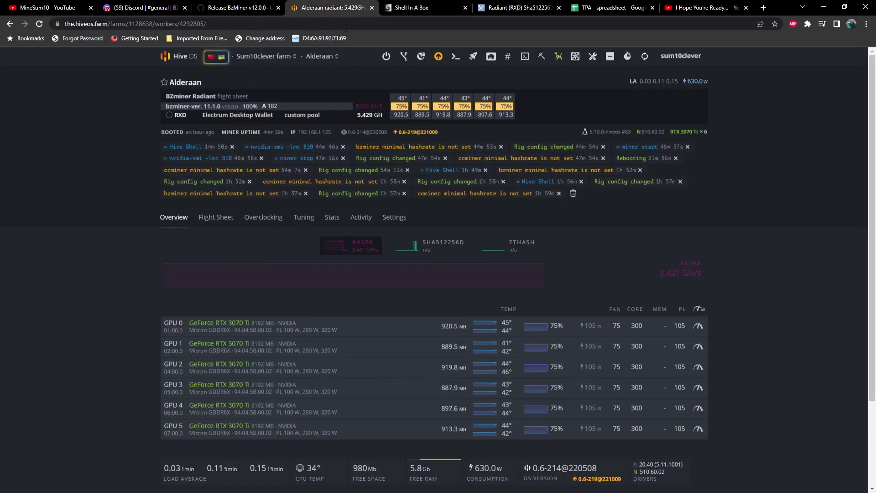
pyautogui.click(526, 56)
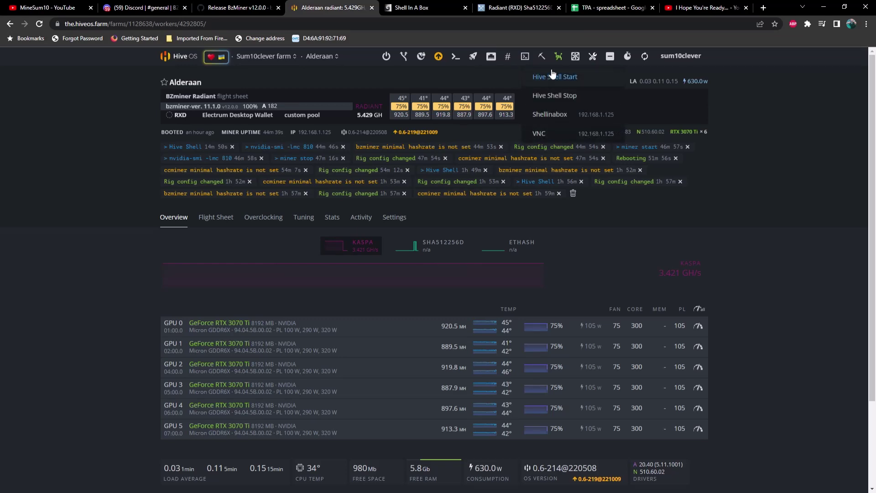
pyautogui.click(418, 8)
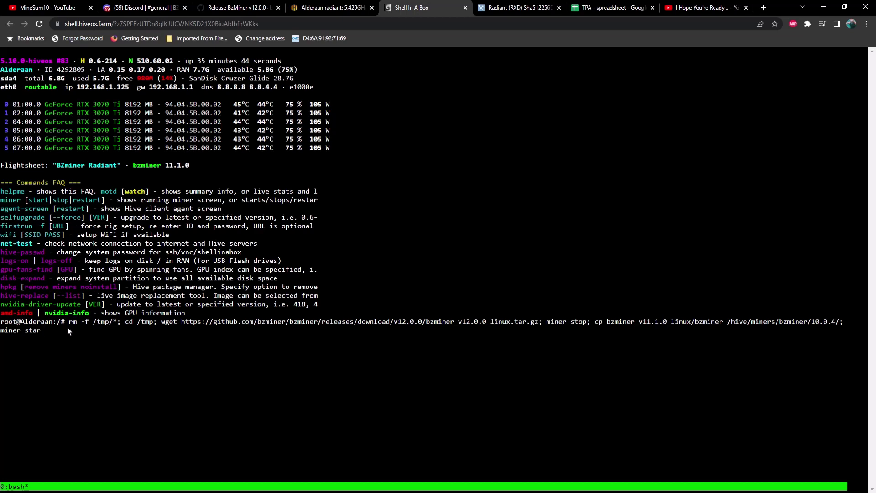
pyautogui.rightClick(86, 383)
pyautogui.click(105, 331)
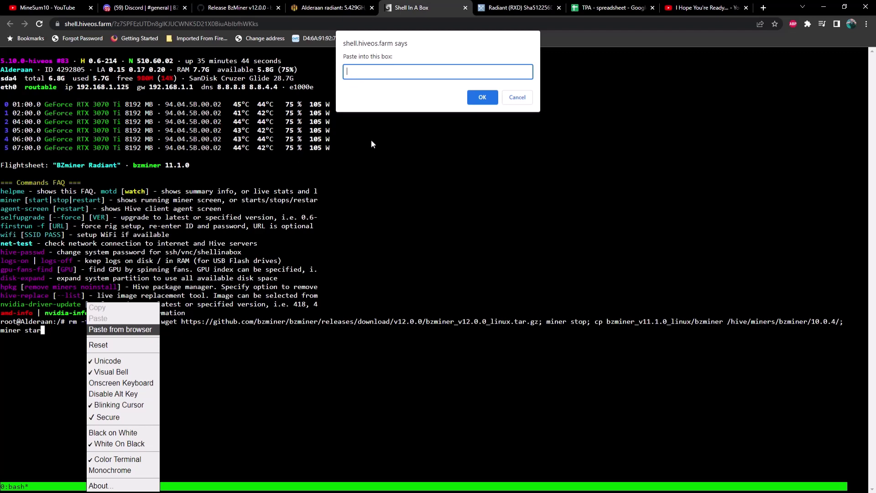
pyautogui.hotkey('ctrl', 'v')
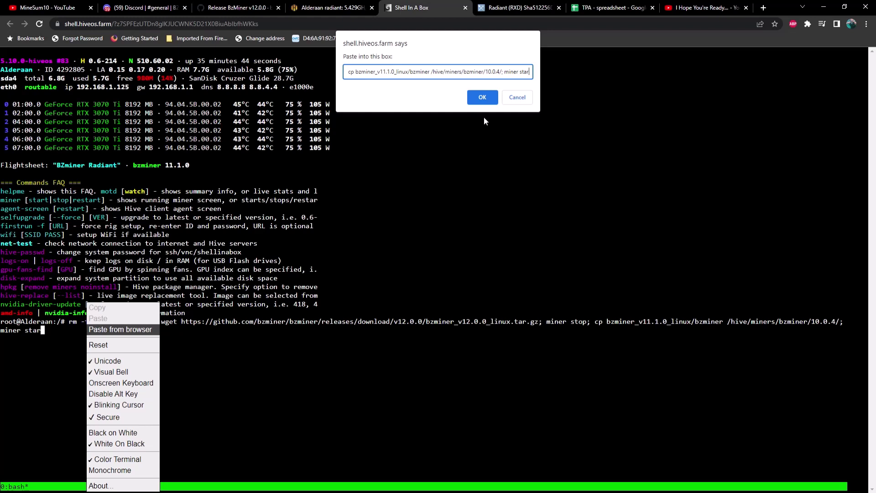
pyautogui.click(514, 97)
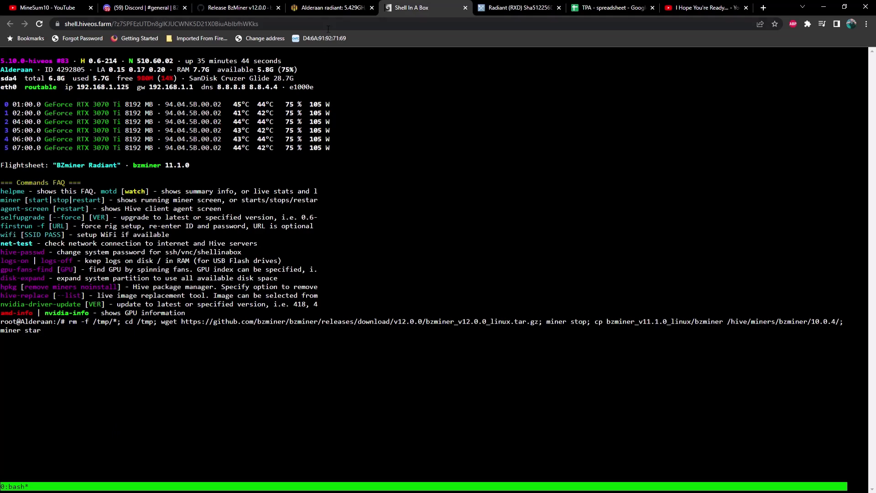
# Edit Alderaan's BZminer Radiant flight sheet and open its BzMiner miner configuration.
pyautogui.click(321, 11)
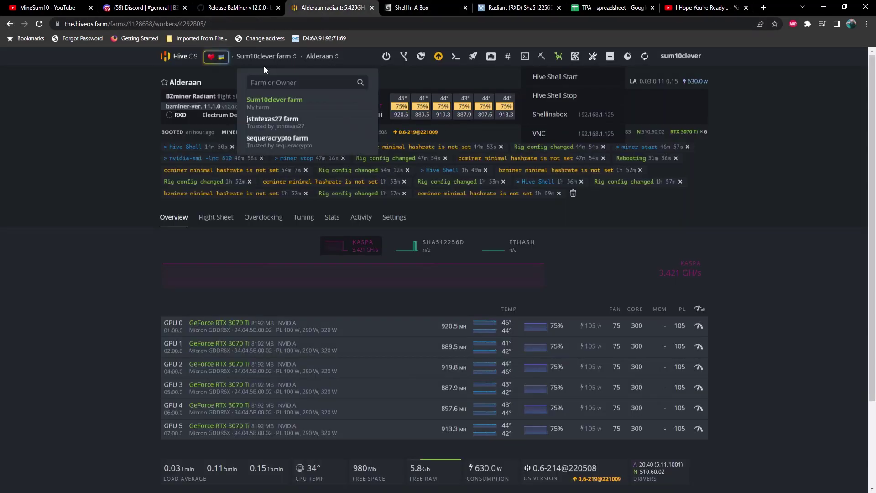
pyautogui.moveTo(215, 125)
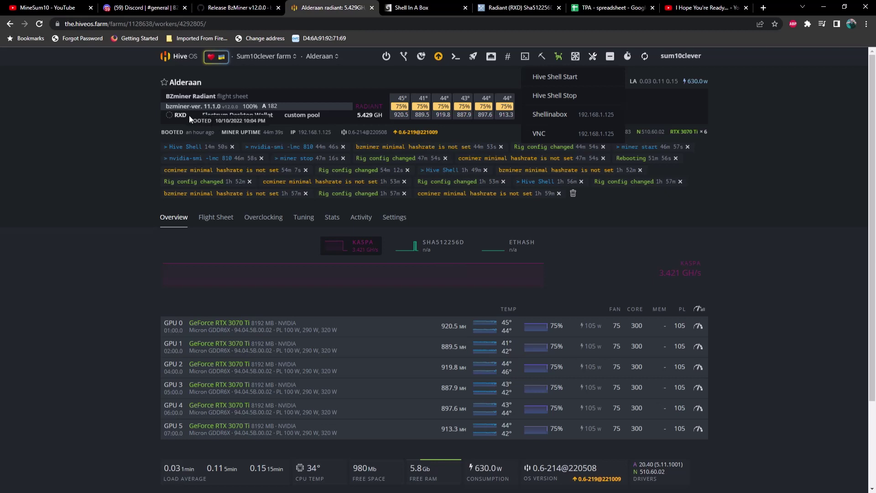
pyautogui.moveTo(188, 114)
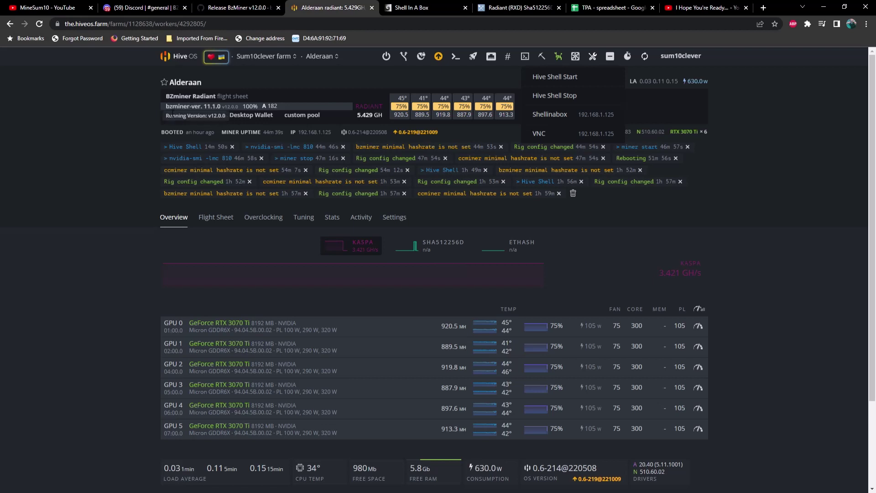
pyautogui.click(221, 230)
pyautogui.click(699, 311)
pyautogui.click(671, 316)
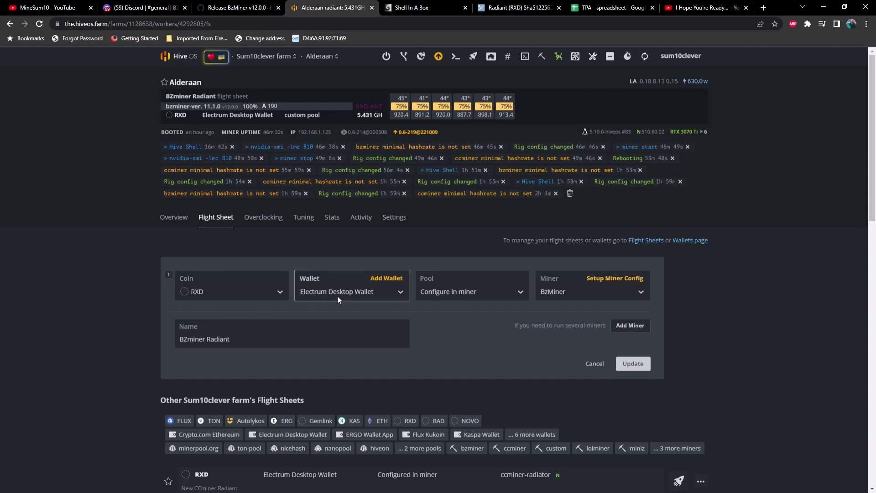
pyautogui.click(607, 279)
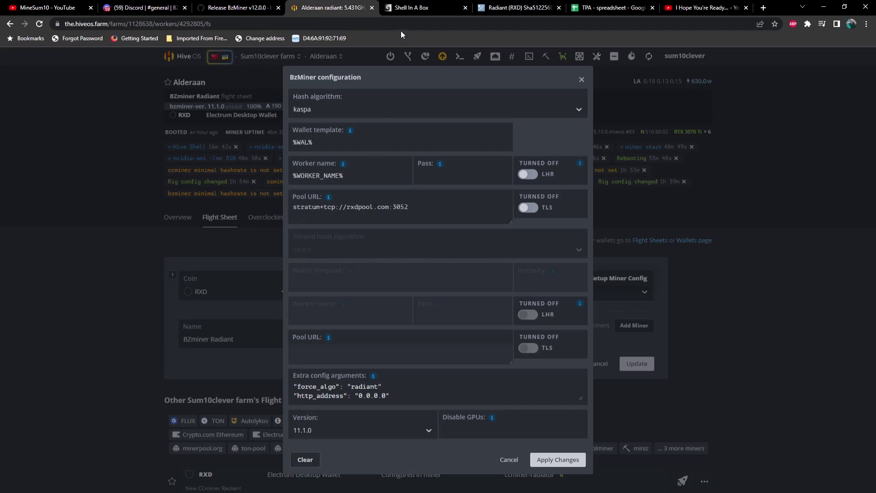
# After checking Radiant pool stats, review the force_algo radiant and http_address 0.0.0.0 arguments, then close.
pyautogui.click(518, 7)
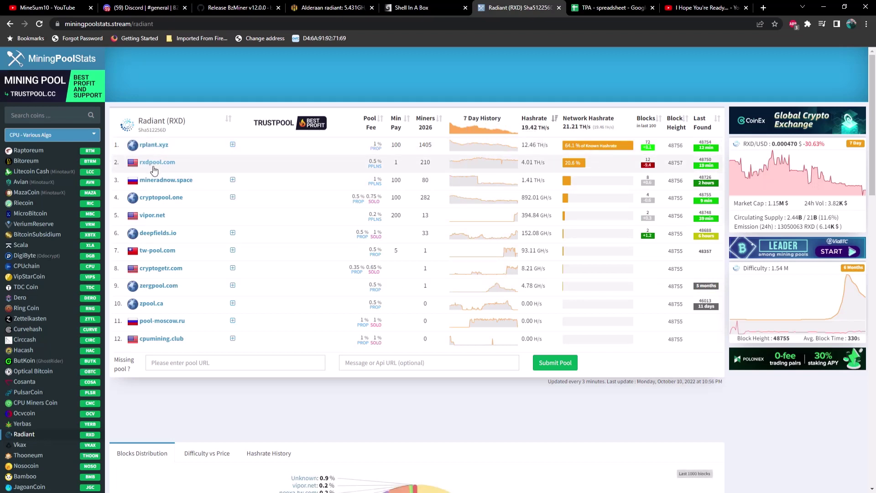
pyautogui.click(323, 8)
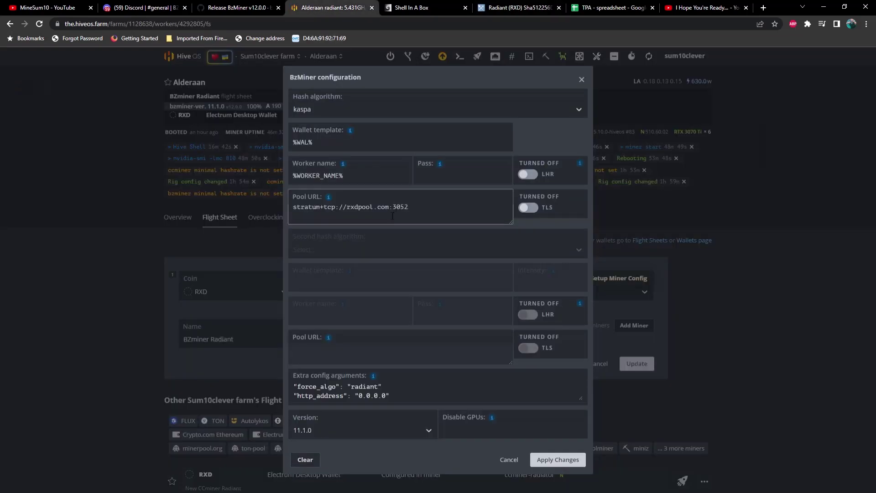
pyautogui.click(368, 395)
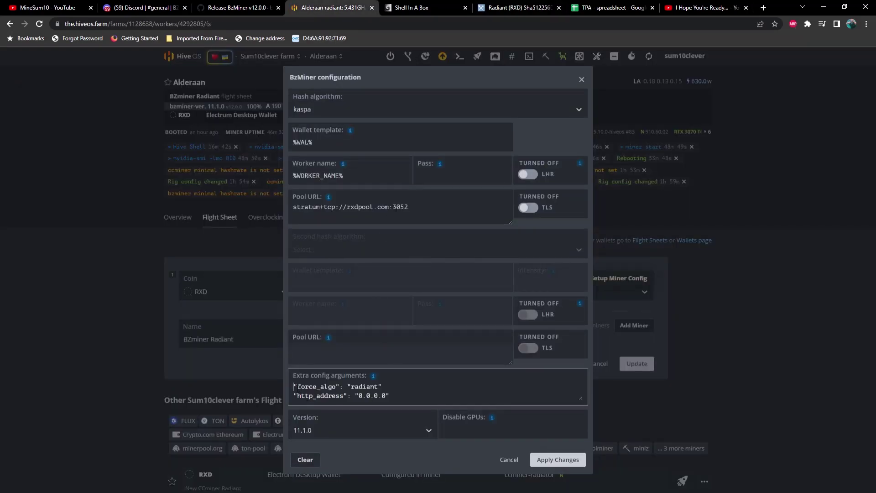
pyautogui.moveTo(294, 386); pyautogui.dragTo(316, 381)
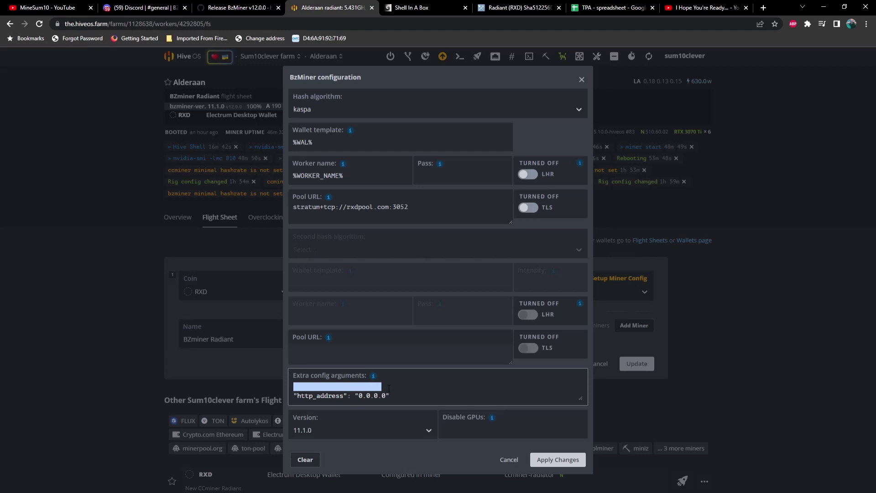
pyautogui.press('Right')
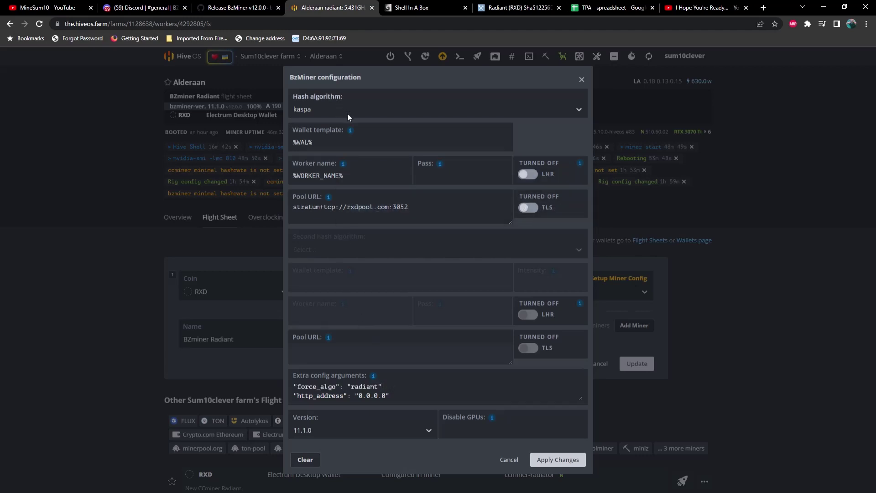
pyautogui.click(350, 131)
pyautogui.click(320, 401)
pyautogui.click(509, 459)
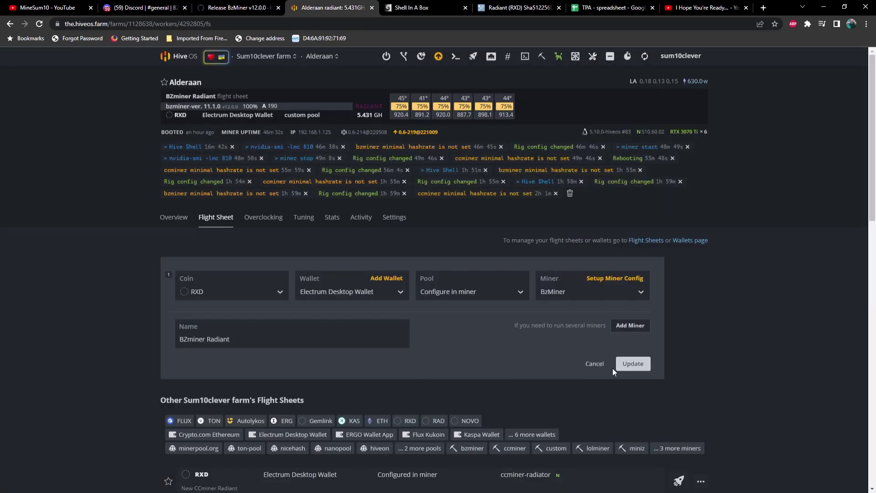
# Show Alderaan's per-GPU overview and glance at the Worker Commands list without running one.
pyautogui.click(181, 222)
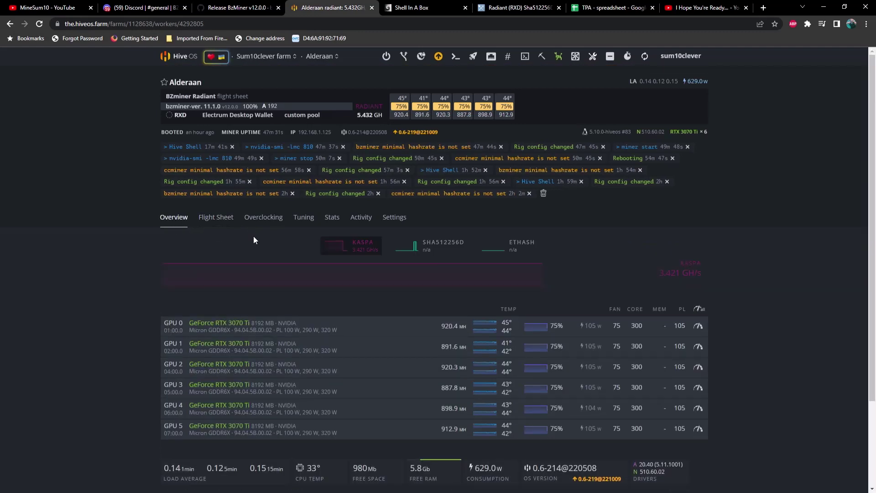
pyautogui.click(455, 57)
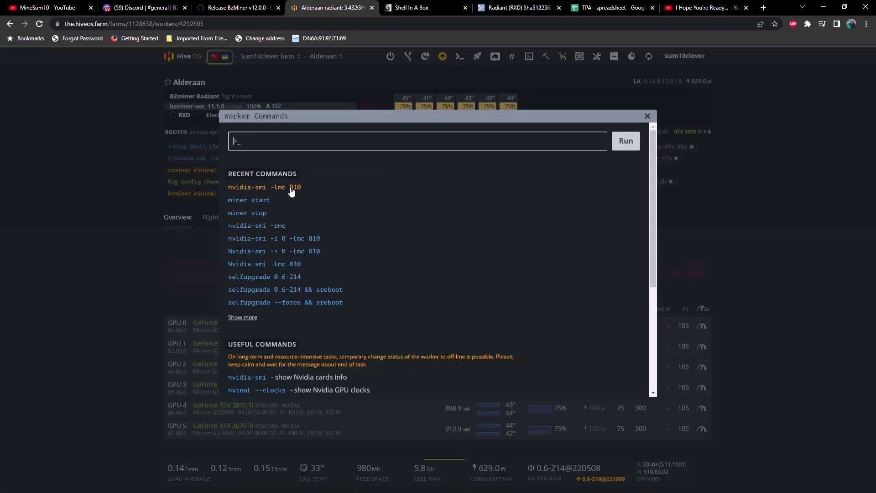
pyautogui.click(647, 117)
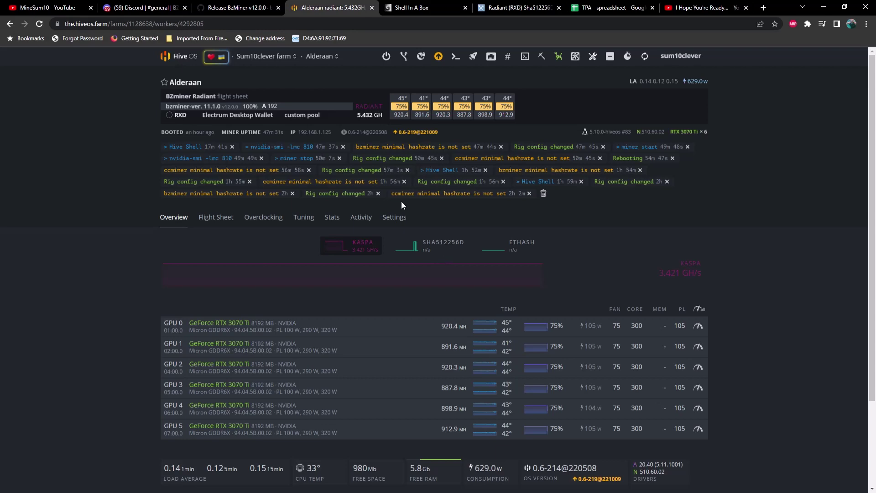
# Scroll Discord #general to the before/after screenshots and enlarge the Tatooine rig's 'after' image.
pyautogui.click(138, 8)
pyautogui.scroll(-15, 420, 225)
pyautogui.scroll(-10, 420, 225)
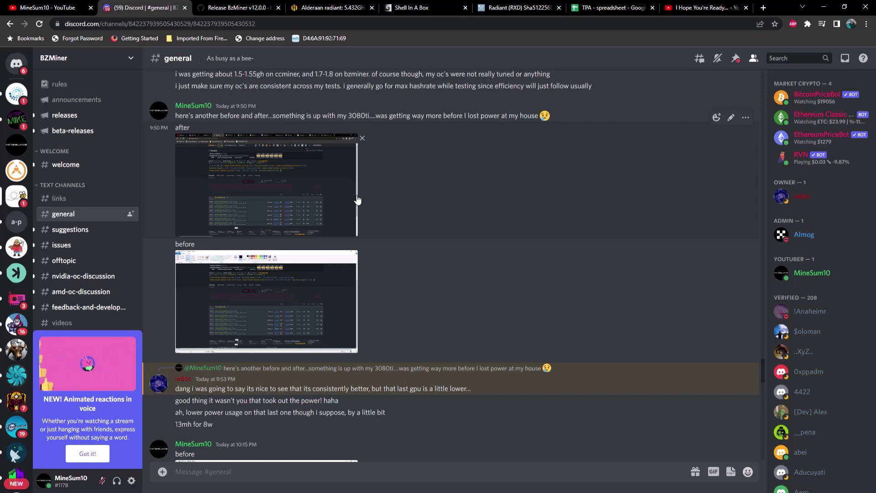
pyautogui.click(326, 220)
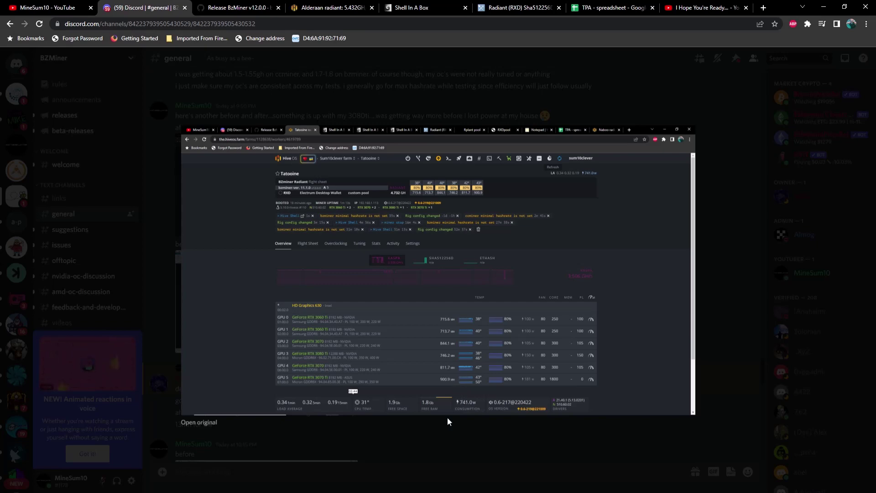
# View the Paint 'before' screenshot and the 10:15 PM before/after pair enlarged, closing each.
pyautogui.click(439, 440)
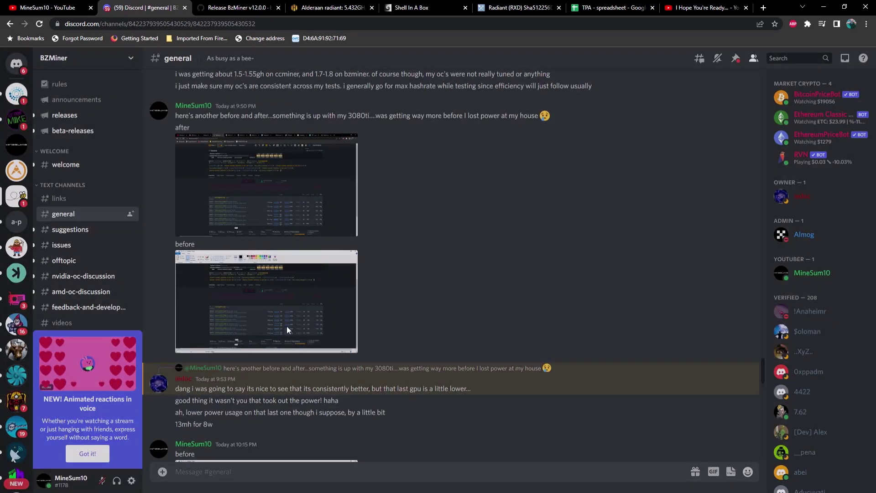
pyautogui.click(289, 326)
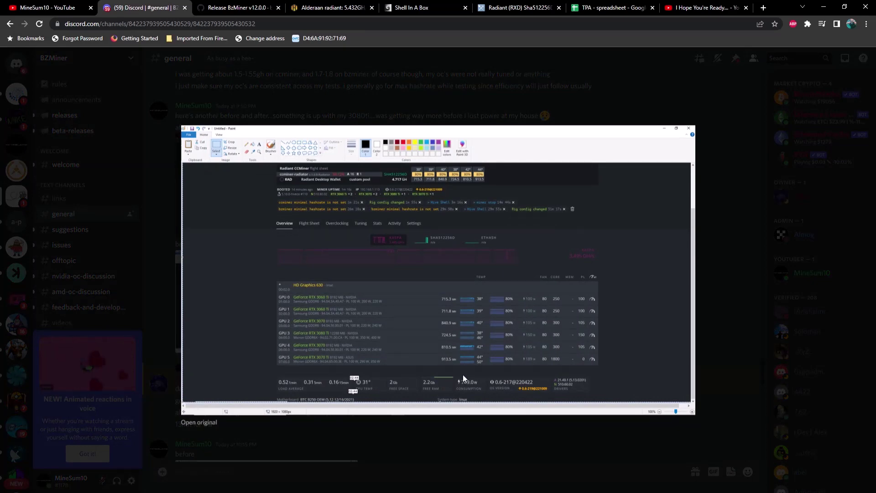
pyautogui.click(504, 450)
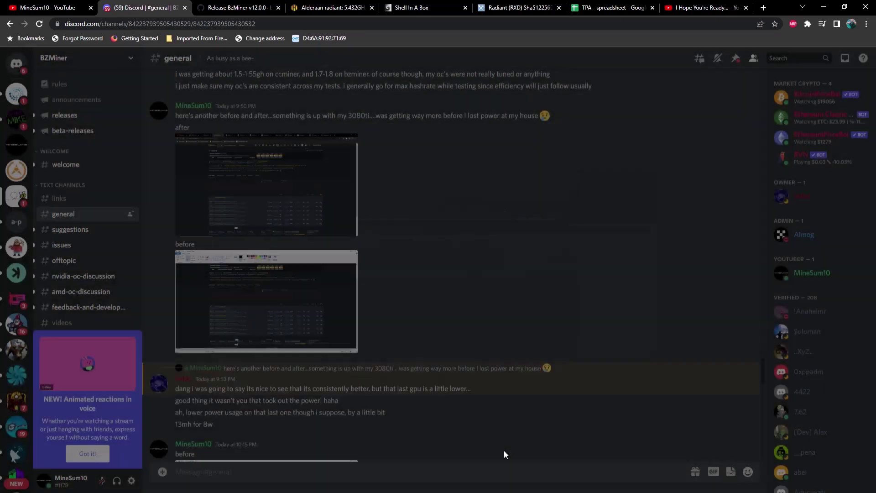
pyautogui.scroll(-7, 465, 424)
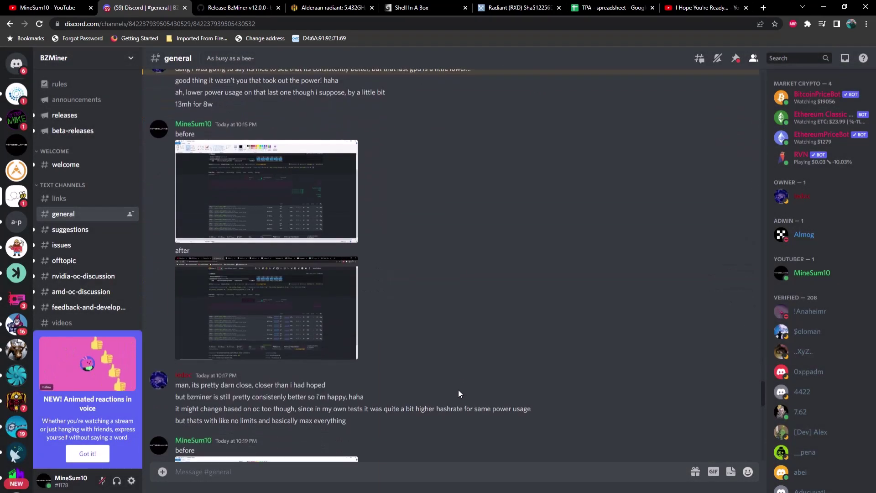
pyautogui.click(278, 197)
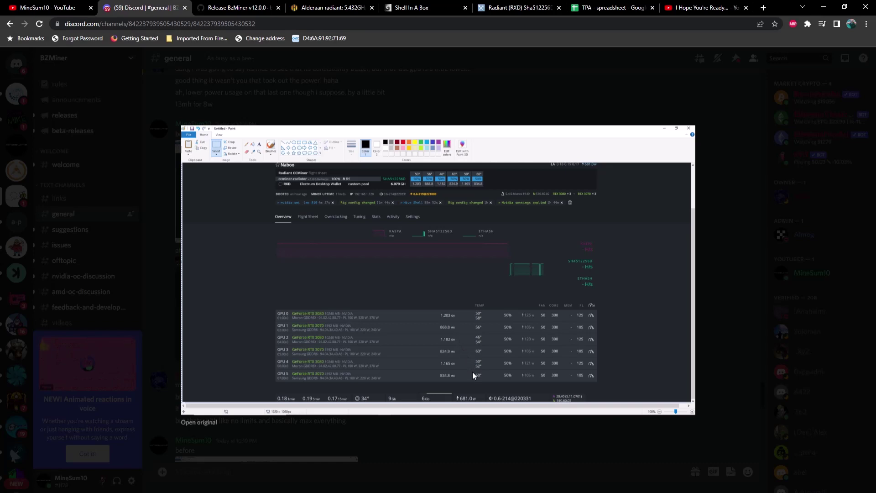
pyautogui.click(478, 430)
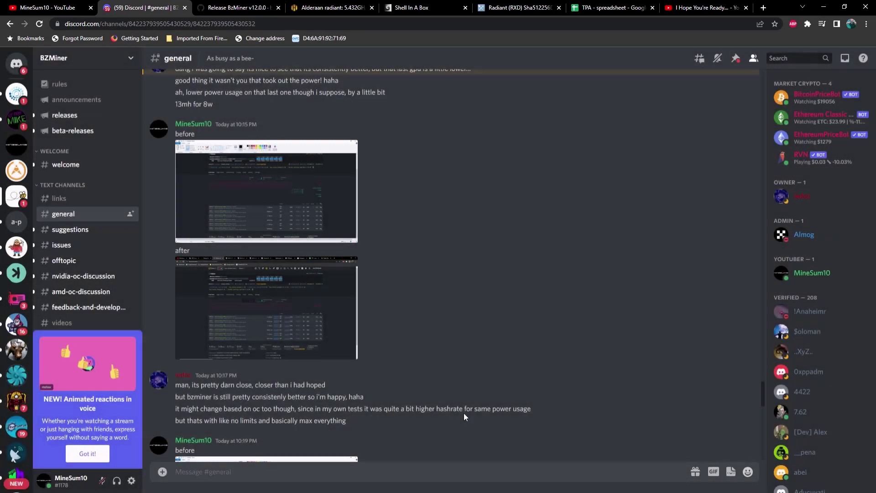
pyautogui.click(299, 303)
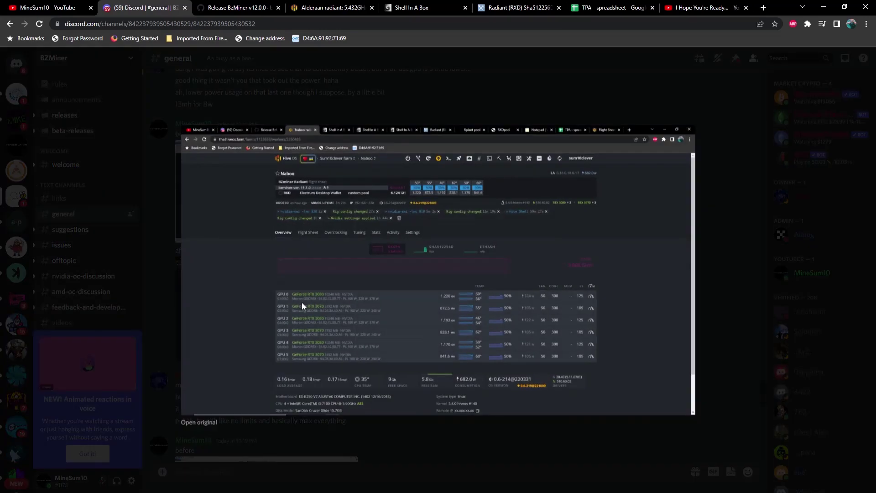
pyautogui.click(467, 434)
# Scroll down and view the 10:19 PM before and after screenshots enlarged, closing each.
pyautogui.scroll(-3, 361, 374)
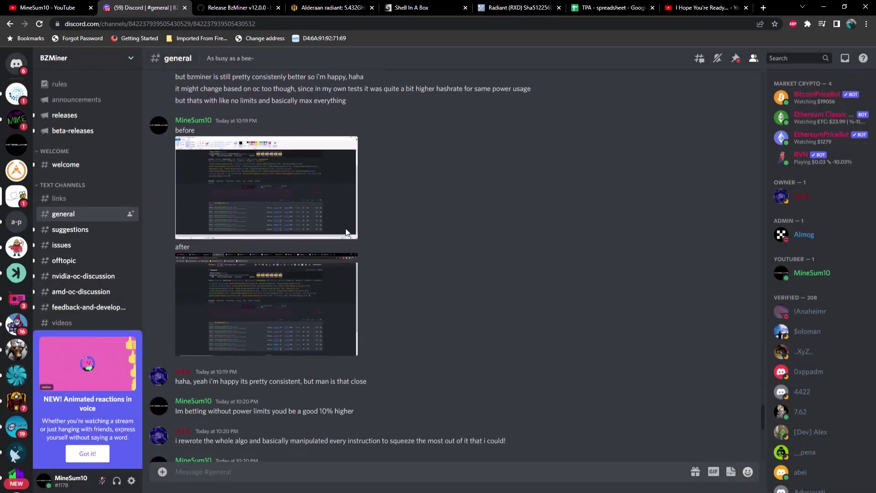
pyautogui.click(305, 214)
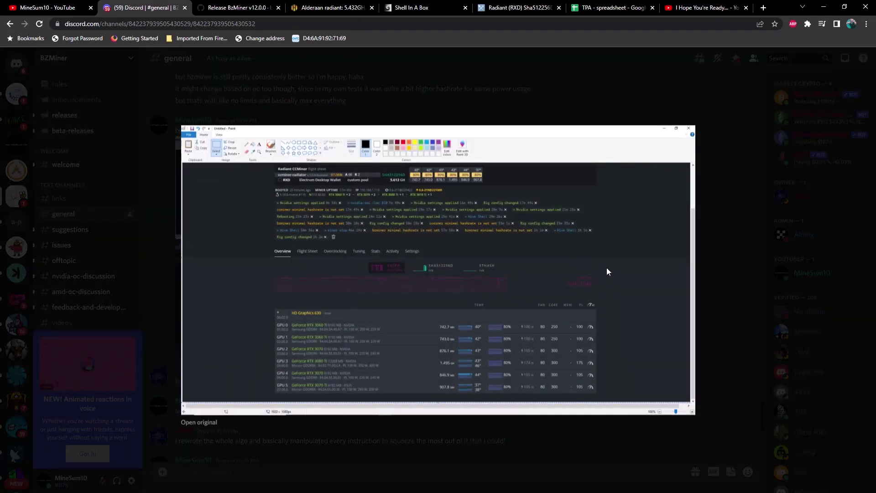
pyautogui.click(531, 435)
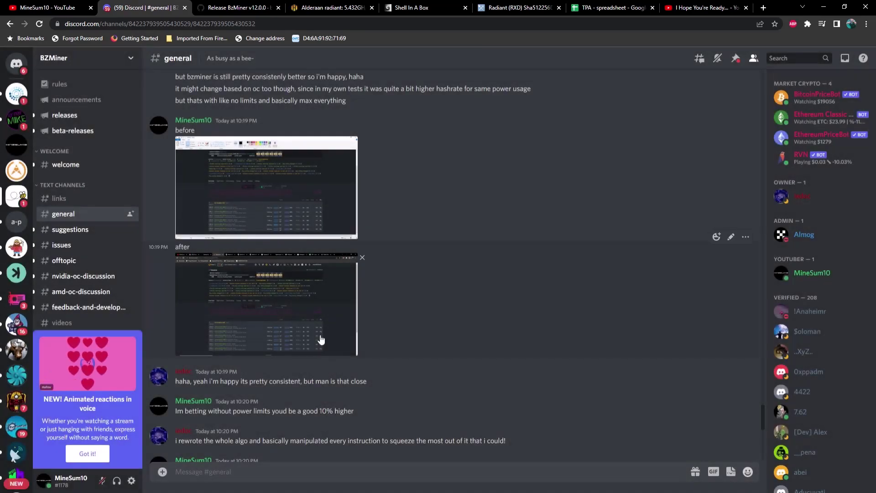
pyautogui.click(318, 336)
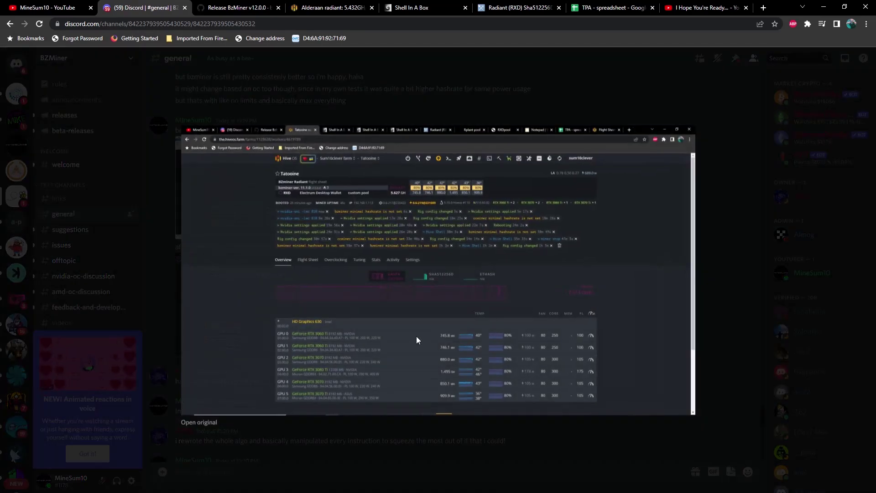
pyautogui.click(597, 434)
# Skim the #general messages, then switch to the TPA spreadsheet ranking GPUs by Total Performance Average.
pyautogui.scroll(-3, 392, 323)
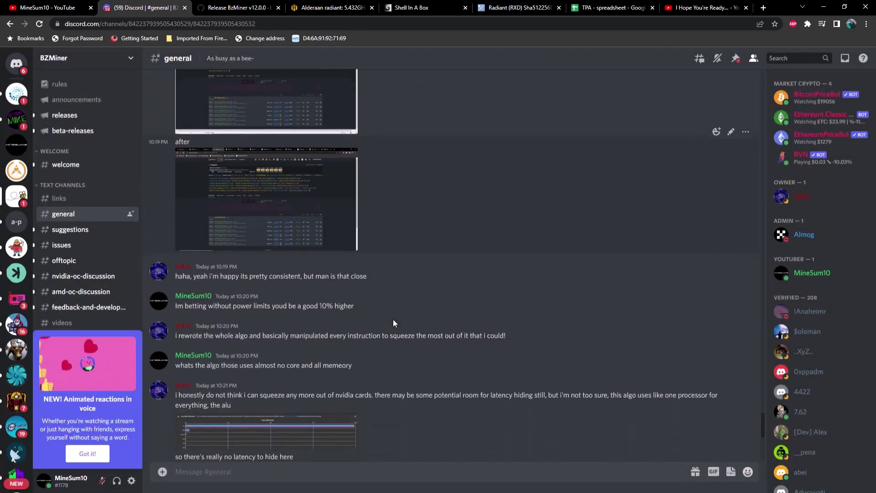
pyautogui.scroll(-7, 394, 323)
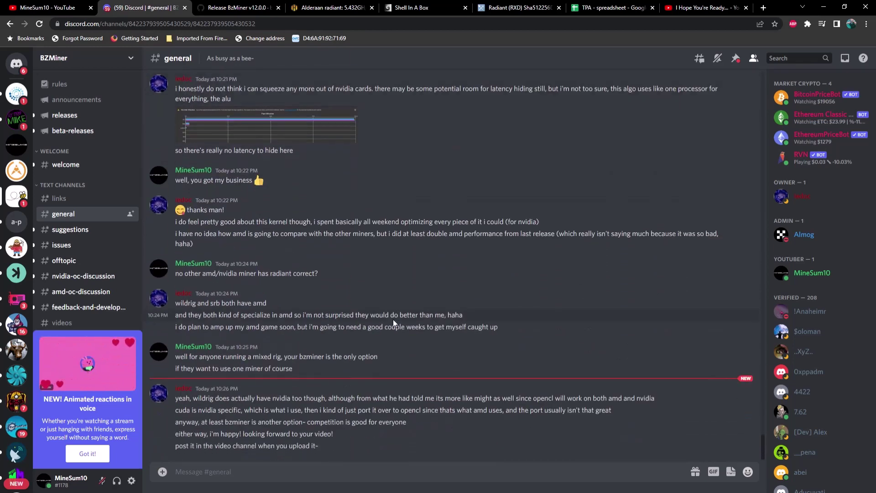
pyautogui.scroll(10, 393, 323)
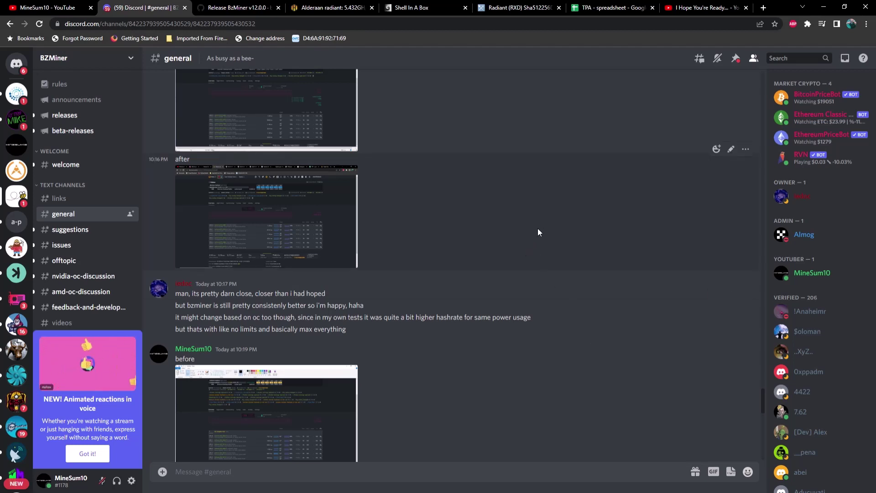
pyautogui.click(604, 12)
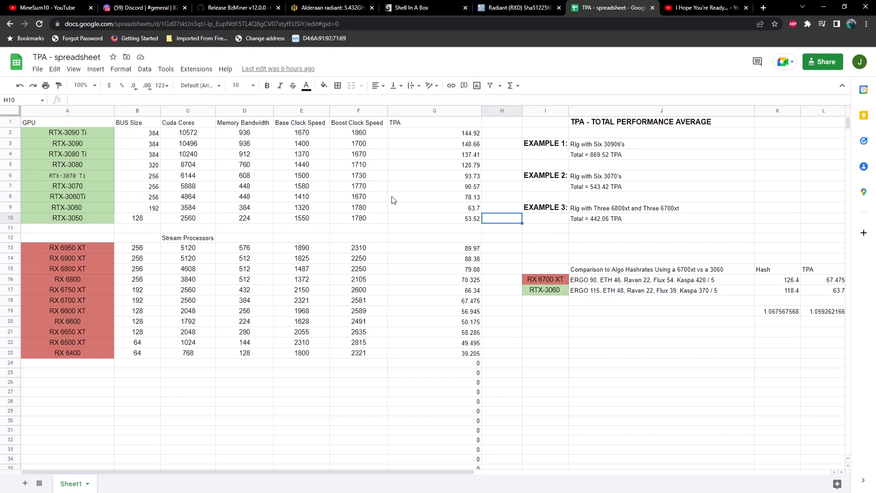
# Select G2 to reveal the TPA formula =SUM(B2+C2+D2+(E2+F2/2))/100.
pyautogui.click(466, 133)
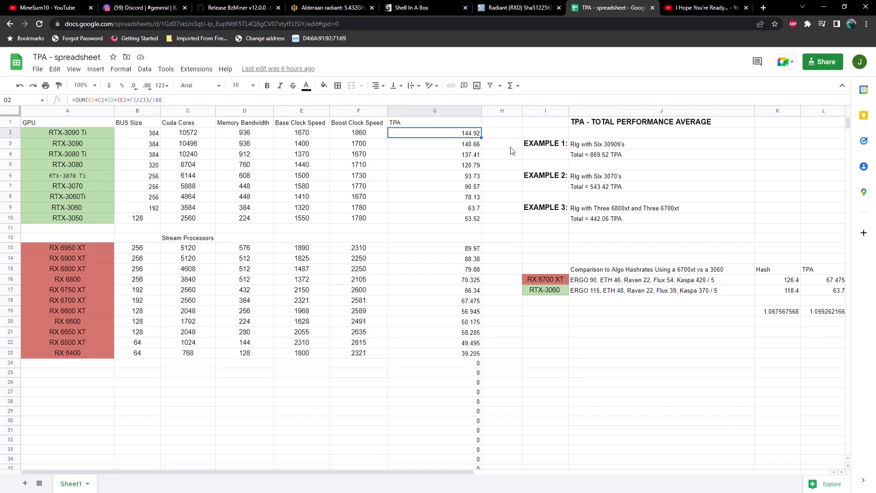
pyautogui.click(595, 146)
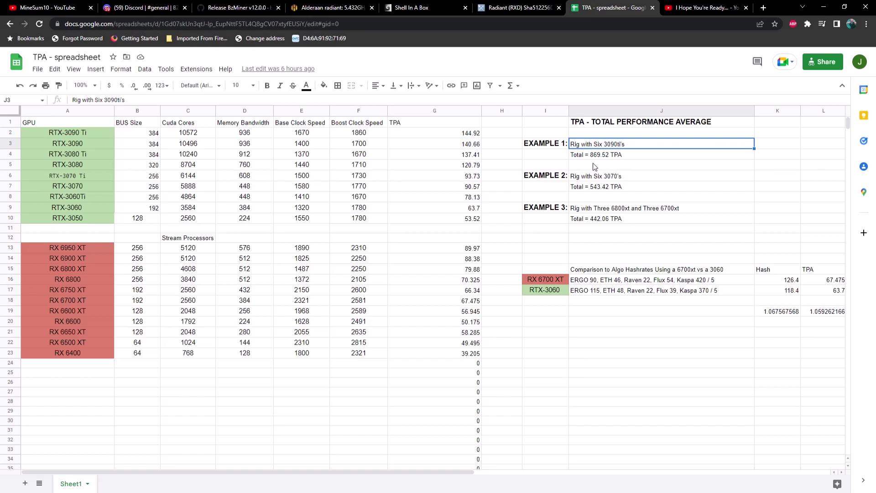
pyautogui.click(614, 159)
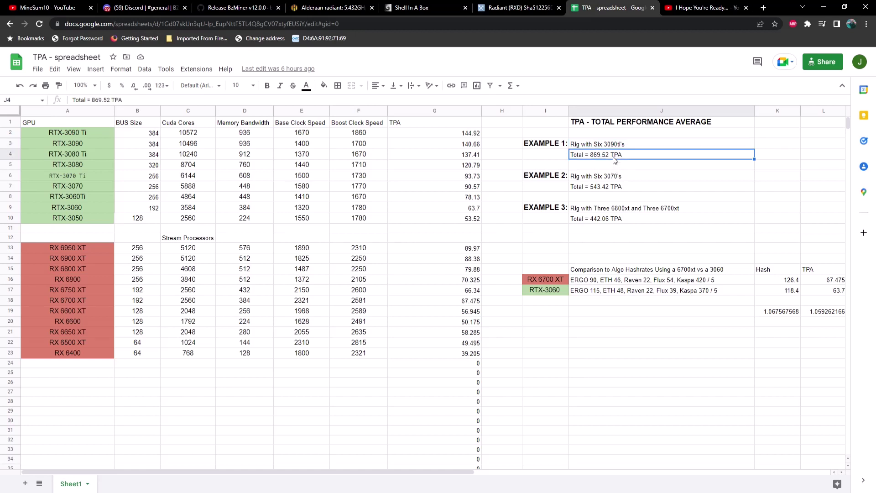
pyautogui.click(598, 191)
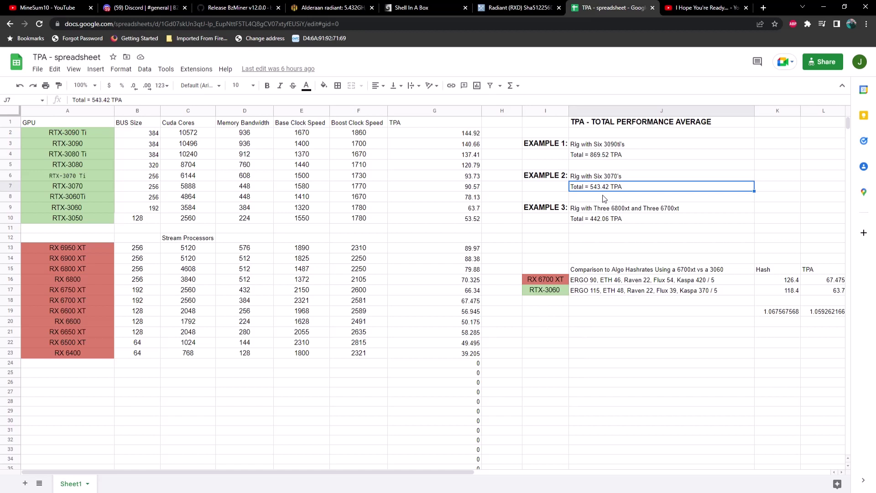
pyautogui.click(619, 126)
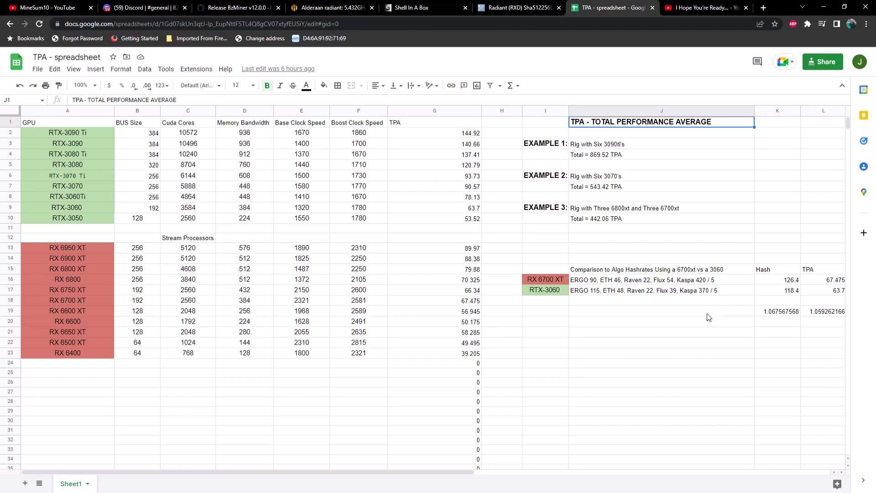
# Compare RX 6700 XT and RTX-3060 hashrates, average hash (126.4 vs 118.4) and TPA values.
pyautogui.click(596, 284)
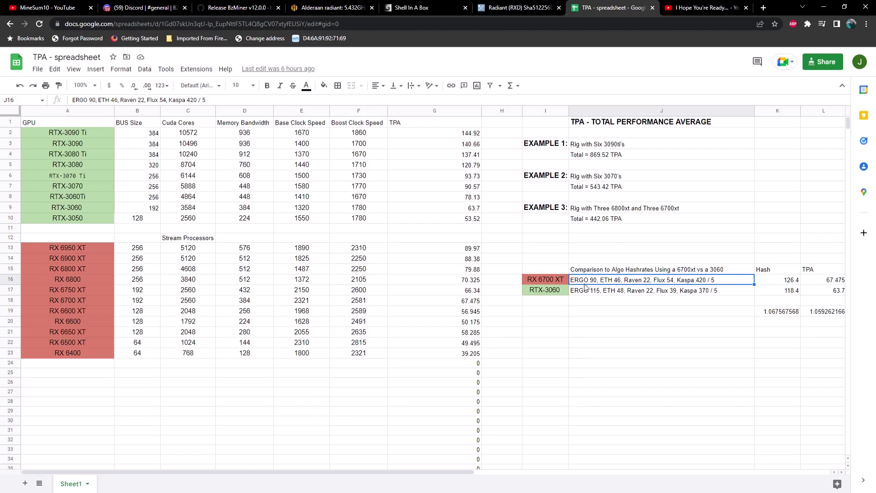
pyautogui.click(794, 282)
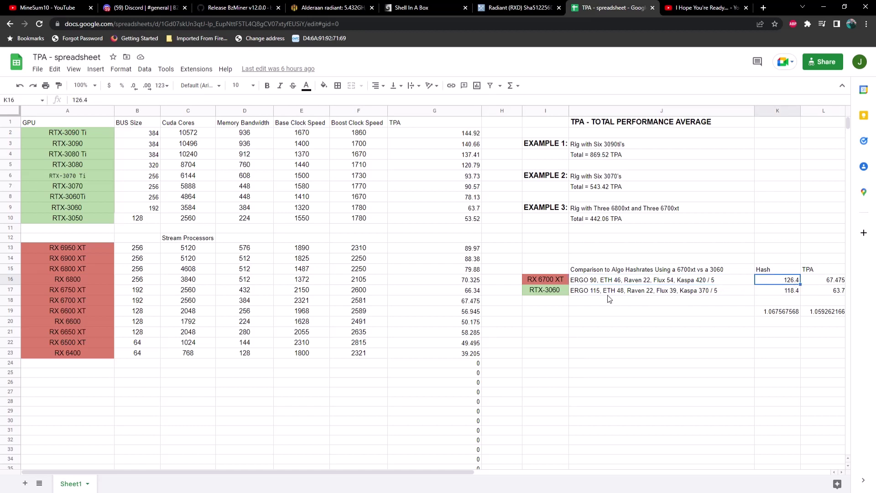
pyautogui.click(590, 292)
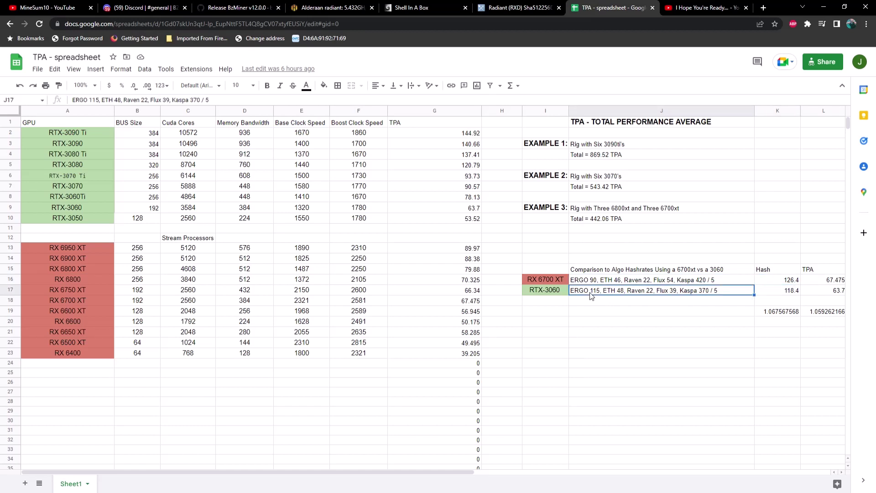
pyautogui.click(792, 293)
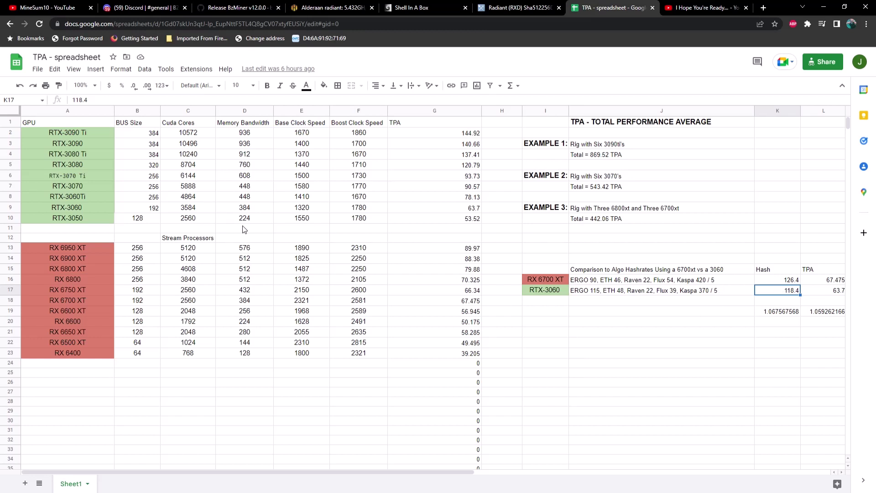
pyautogui.click(833, 283)
pyautogui.click(834, 291)
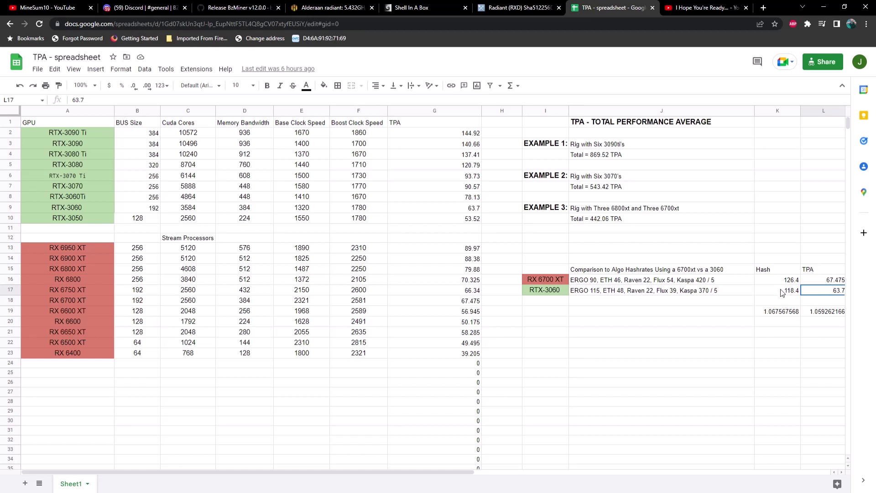
# Check the hash ratio in K19 and TPA ratio in L19, then move to the RX 7000 video.
pyautogui.click(776, 311)
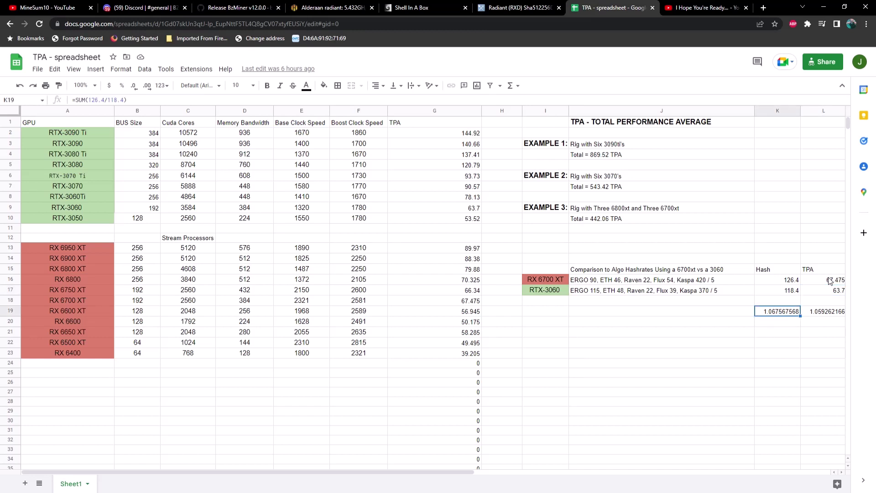
pyautogui.click(842, 280)
pyautogui.click(829, 292)
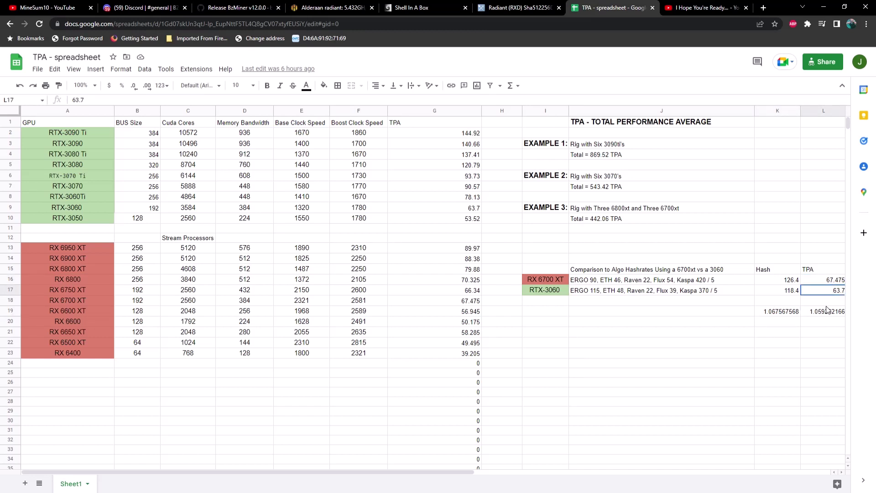
pyautogui.click(825, 312)
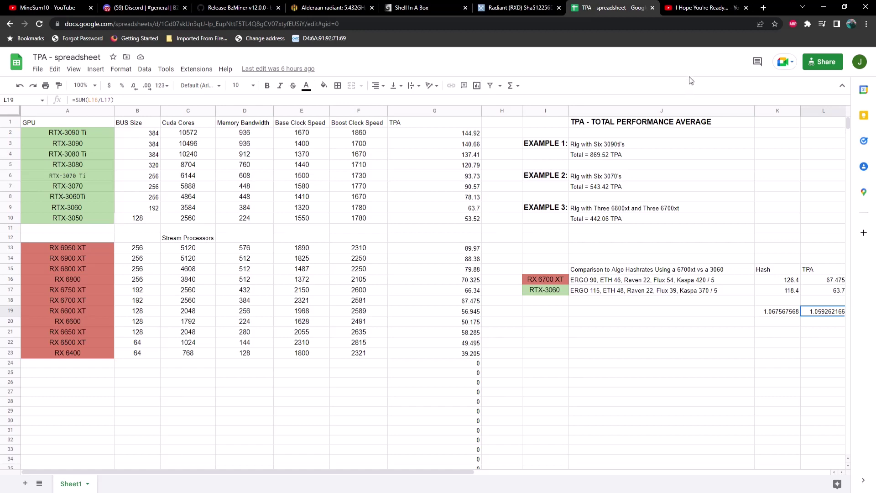
pyautogui.click(687, 10)
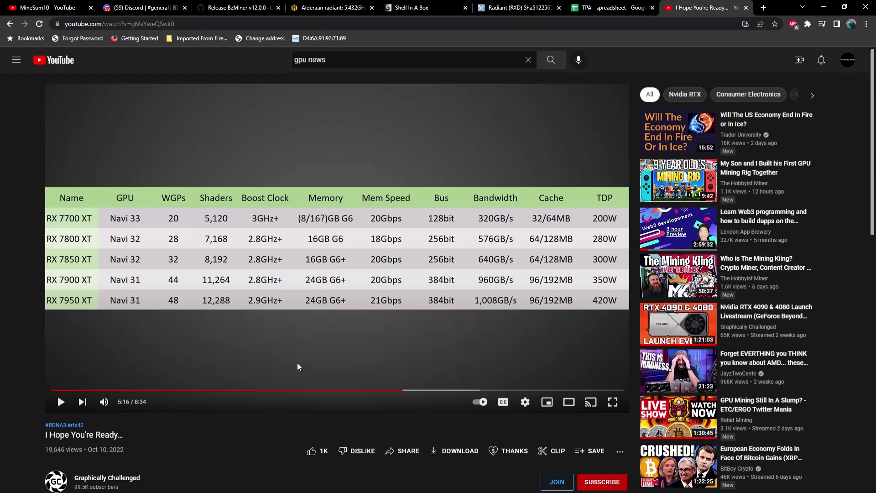
pyautogui.scroll(-1, 289, 369)
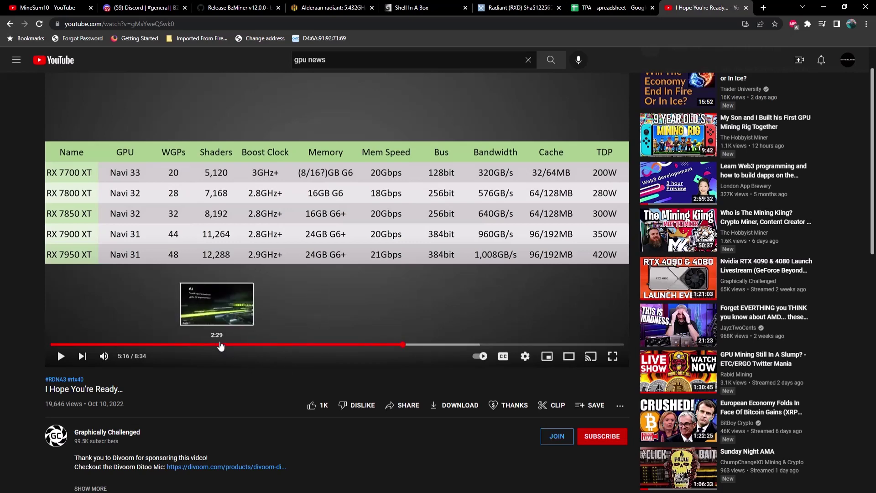
# Scrub the video to 6:34, showing the RX 7000 price table with the RX 7900 XT at $1,199.
pyautogui.moveTo(220, 346); pyautogui.dragTo(170, 345)
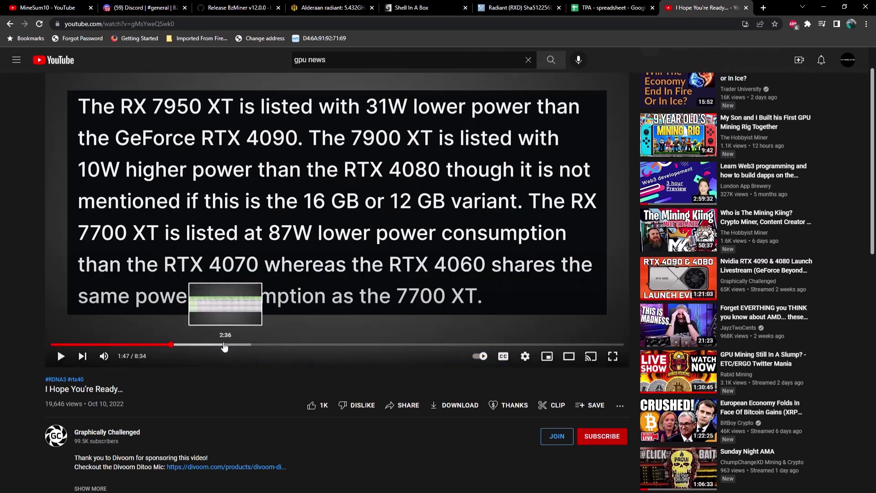
pyautogui.click(236, 344)
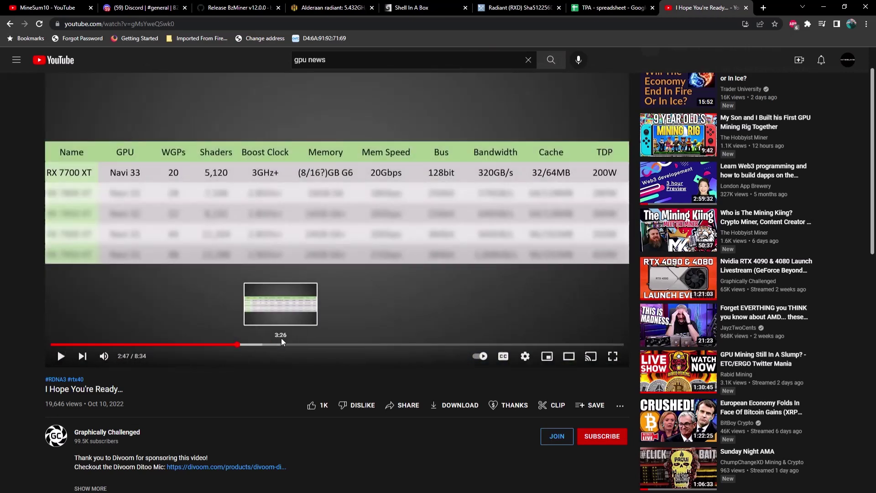
pyautogui.scroll(1, 281, 341)
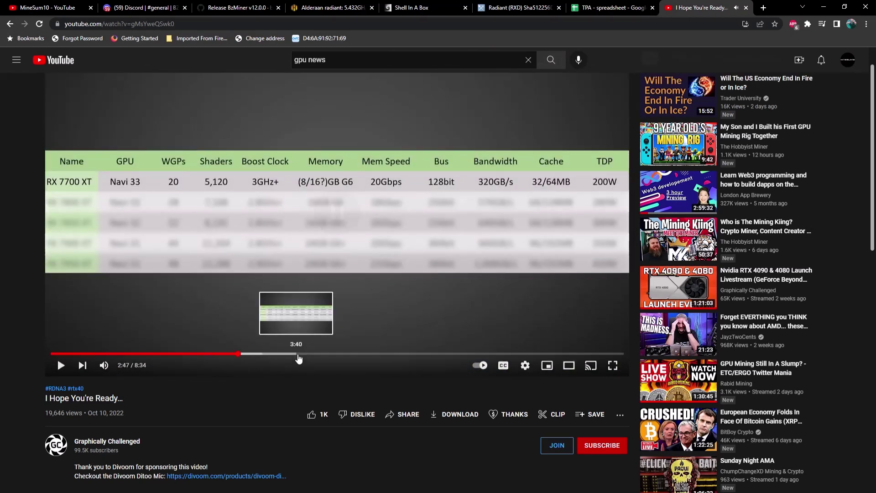
pyautogui.click(293, 354)
pyautogui.moveTo(300, 360); pyautogui.dragTo(422, 353)
pyautogui.click(489, 353)
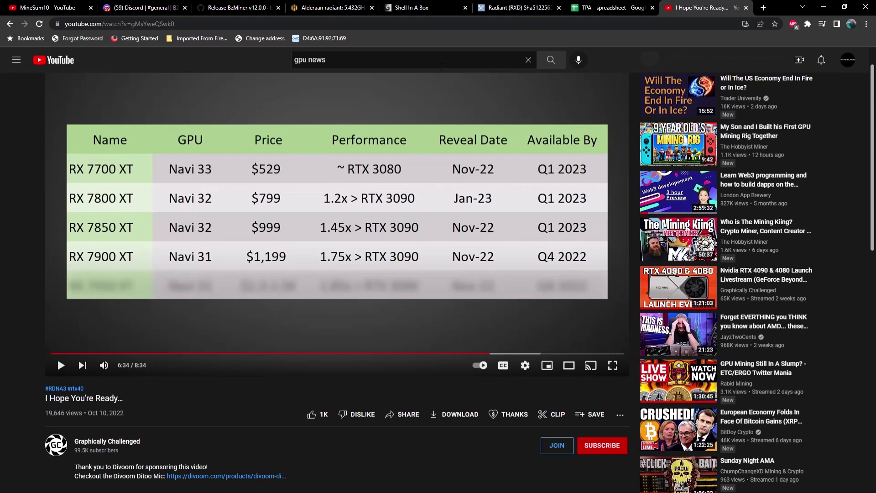
pyautogui.moveTo(871, 156); pyautogui.dragTo(871, 149)
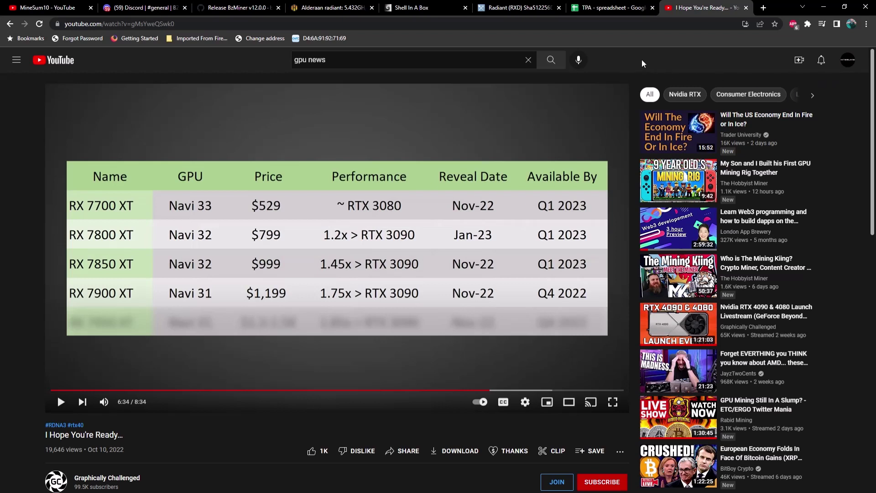
pyautogui.click(613, 14)
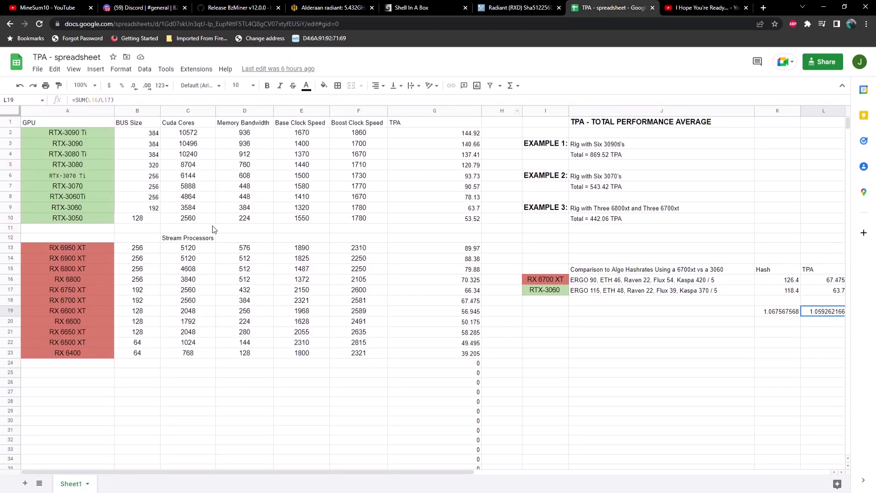